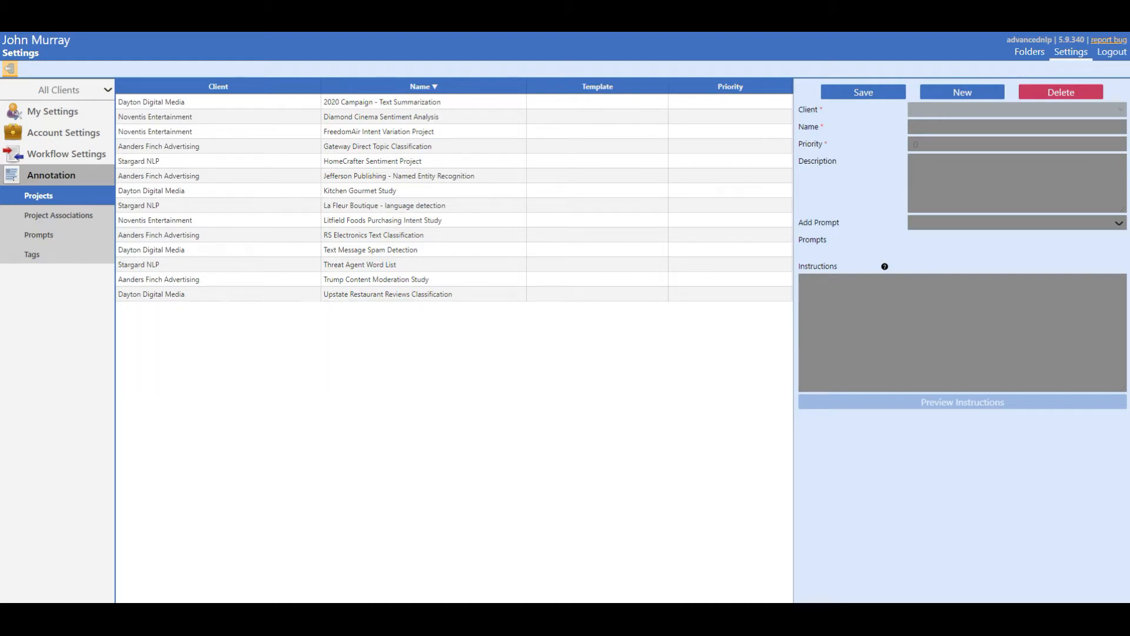
Create a new annotation project for client Stargard NLP named "Mattressland Intent Study"
{"action": "left_click", "coordinate": [972, 95]}
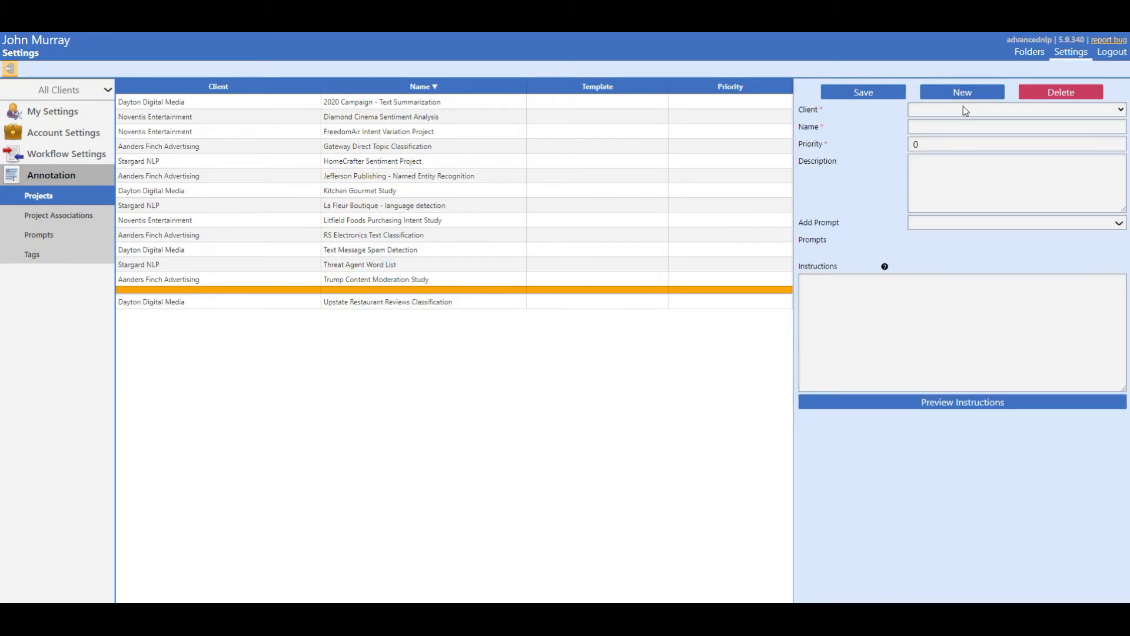
{"action": "left_click", "coordinate": [965, 111]}
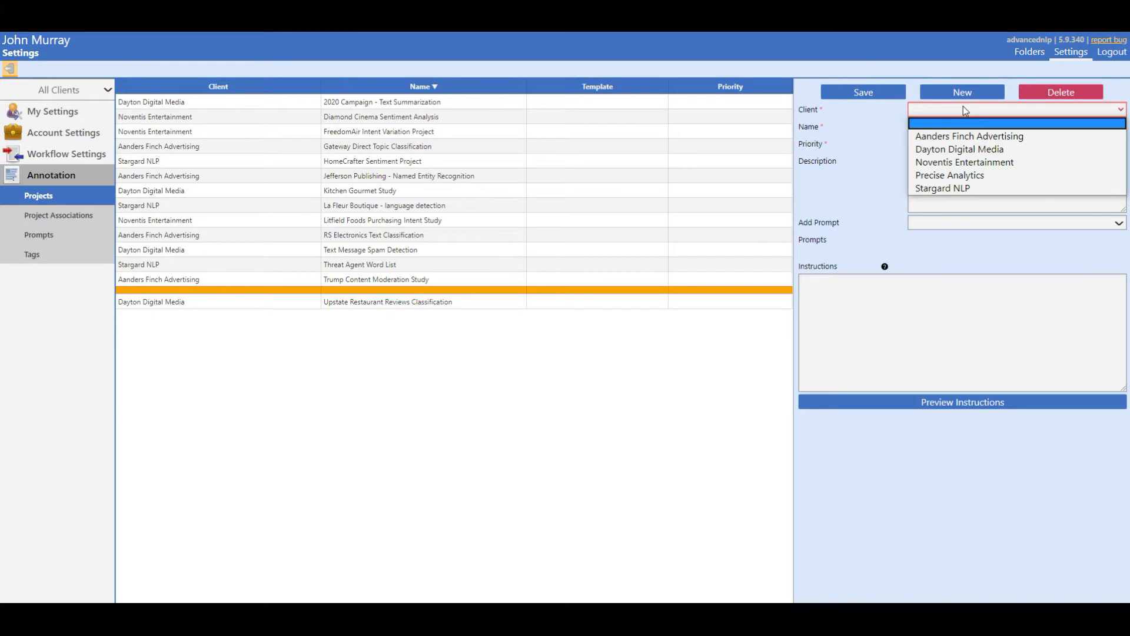
{"action": "left_click", "coordinate": [961, 188]}
{"action": "left_click", "coordinate": [954, 129]}
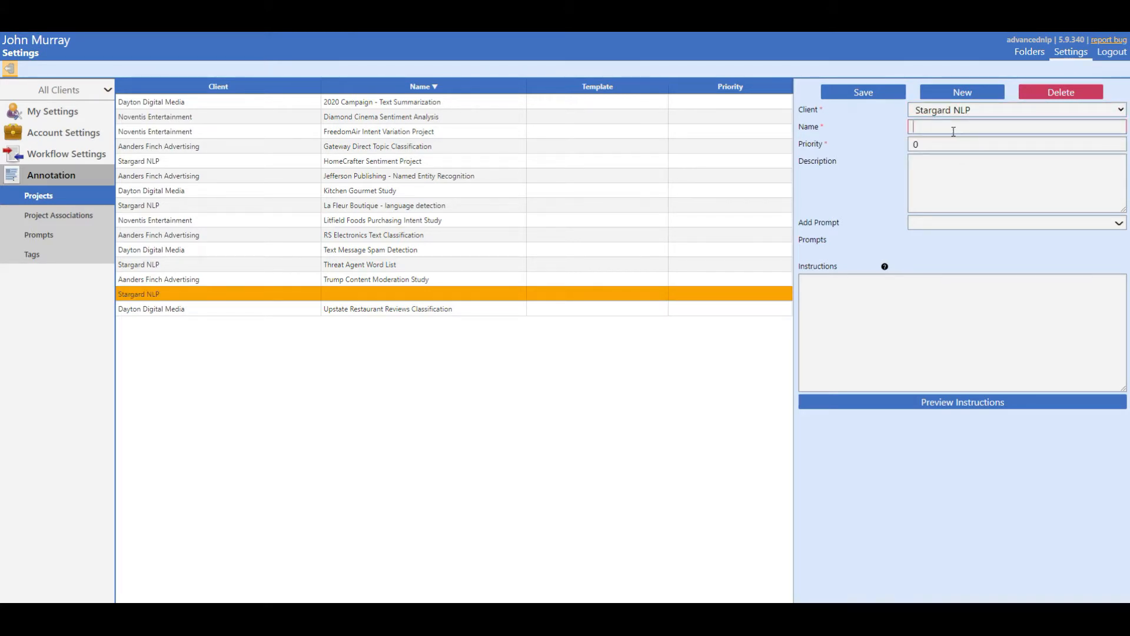
{"action": "type", "text": "Mattressland Intent Study"}
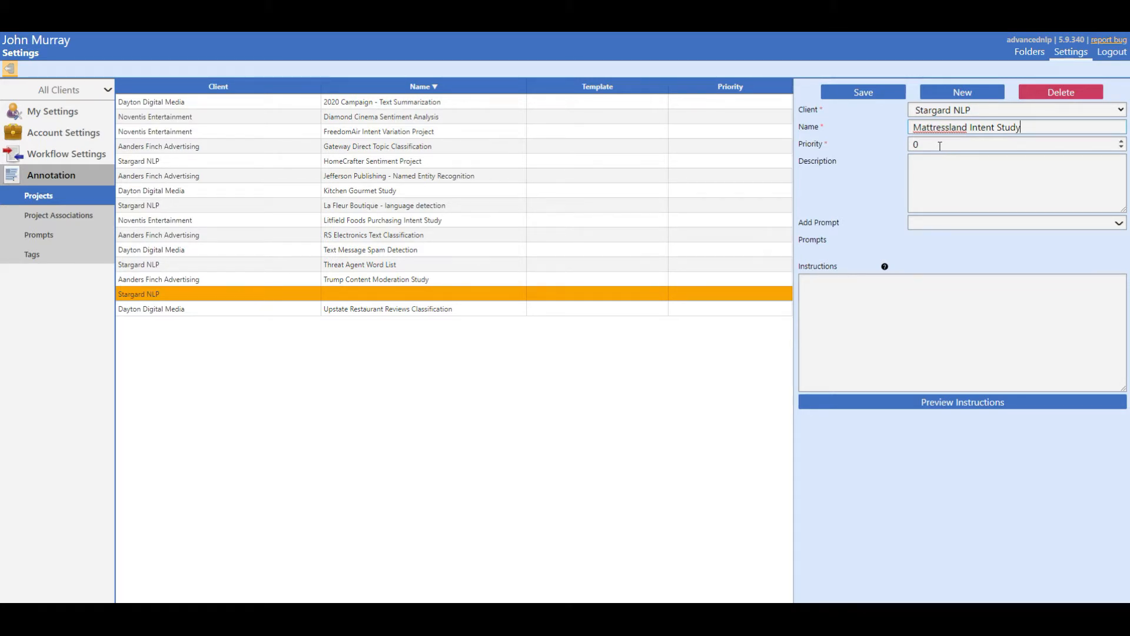
Enter the project description "Intent analysis for use in adding automation to the helpdesk workflow."
{"action": "left_click", "coordinate": [940, 146]}
{"action": "left_click", "coordinate": [940, 169]}
{"action": "type", "text": "Intent"}
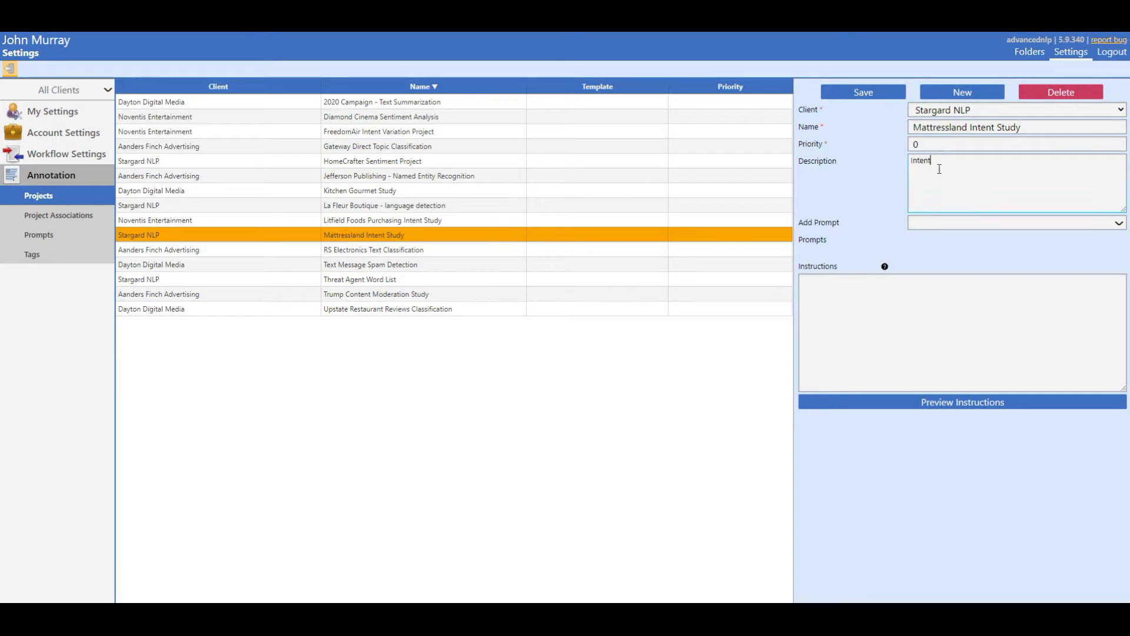
{"action": "type", "text": " analysis for use in adding automation to the helpdesk workflow."}
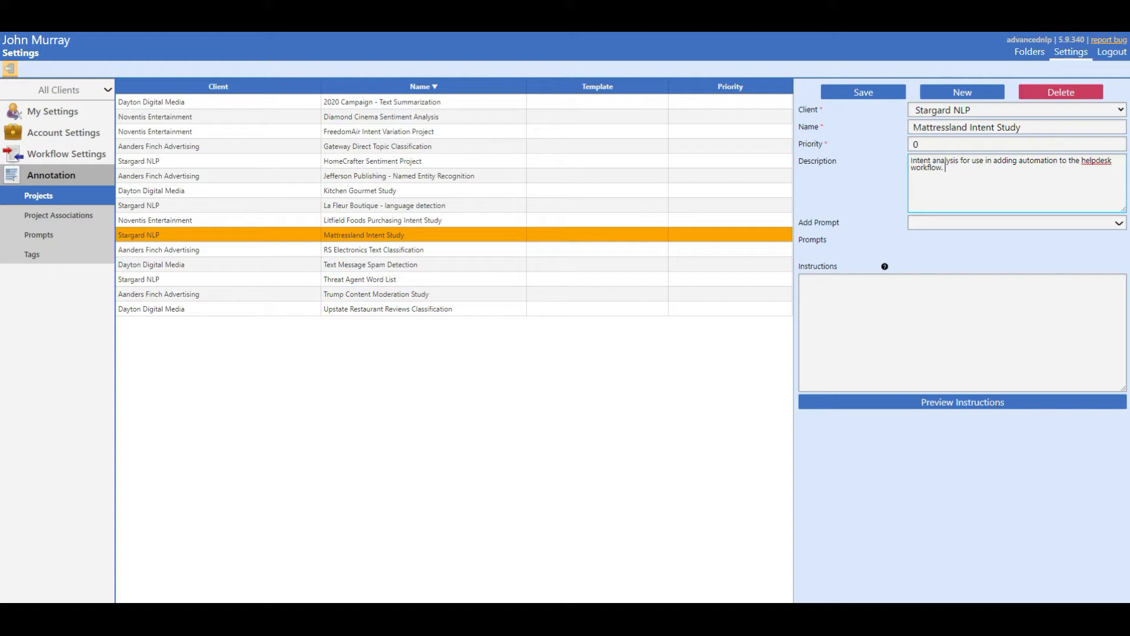
Paste the prepared selection rules, from "Mechanical Issue" through "Unable to Classify", into the project's instructions and save the project
{"action": "right_click", "coordinate": [822, 284]}
{"action": "left_click", "coordinate": [848, 377]}
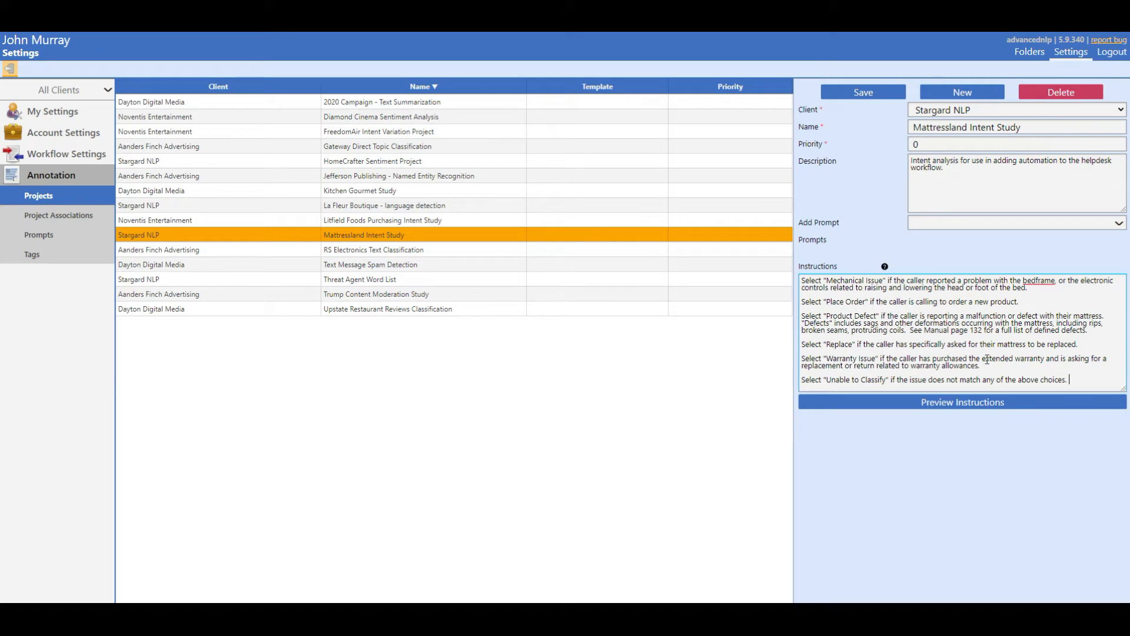
{"action": "left_click", "coordinate": [866, 92]}
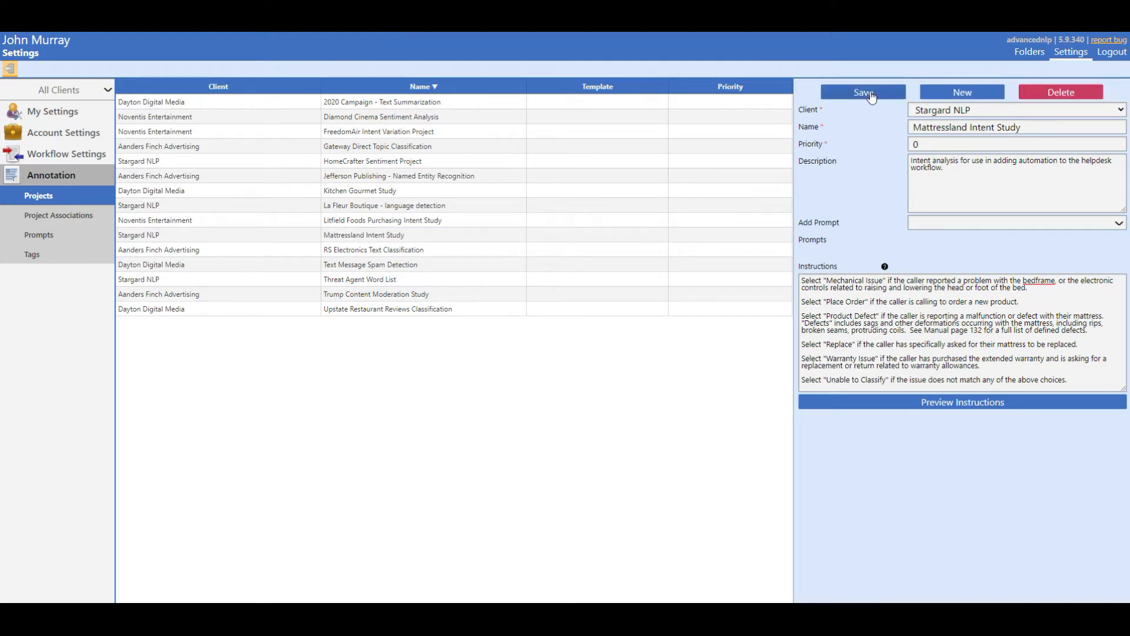
Create a new annotation prompt reading "Which of the below choices best describes the caller's intent?"
{"action": "left_click", "coordinate": [47, 236]}
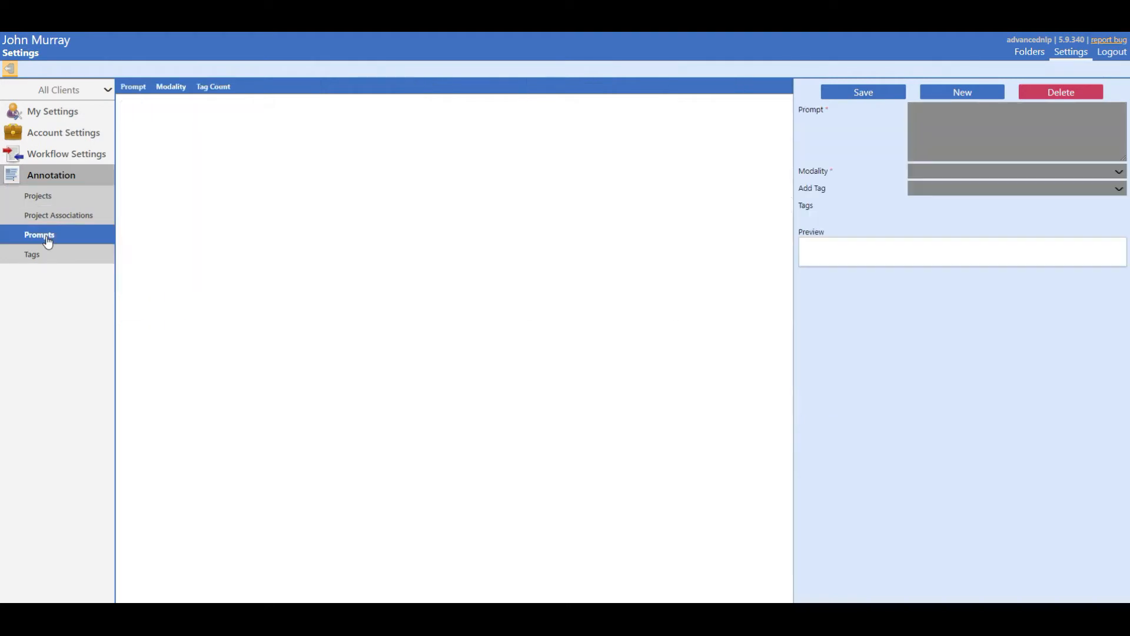
{"action": "left_click", "coordinate": [963, 92]}
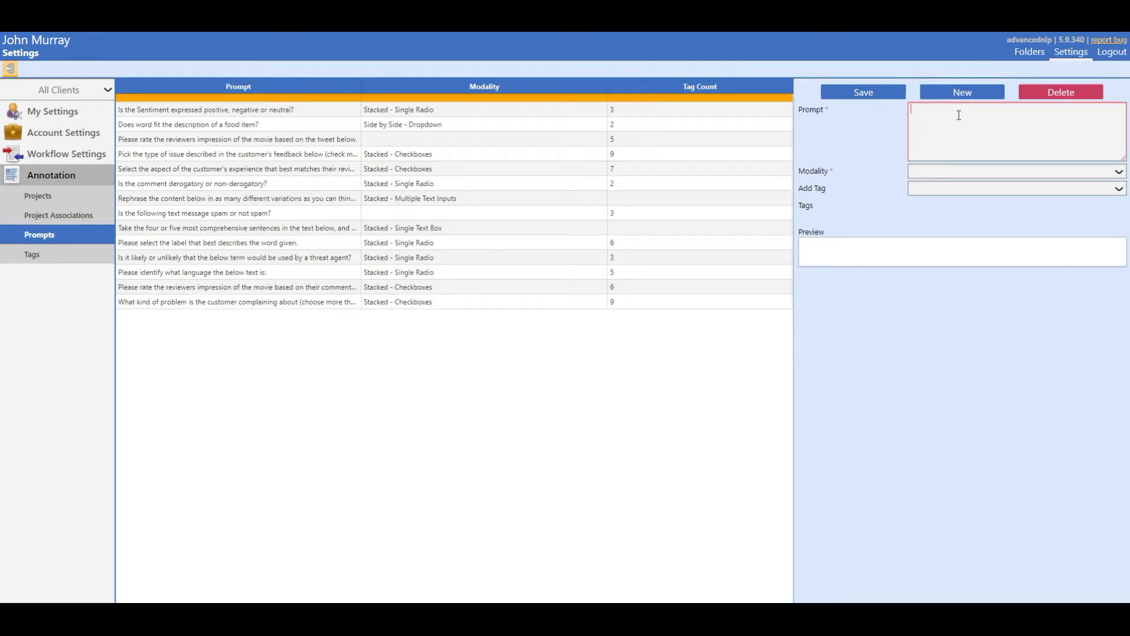
{"action": "type", "text": "Which of the below choices best describes the caller's intent?"}
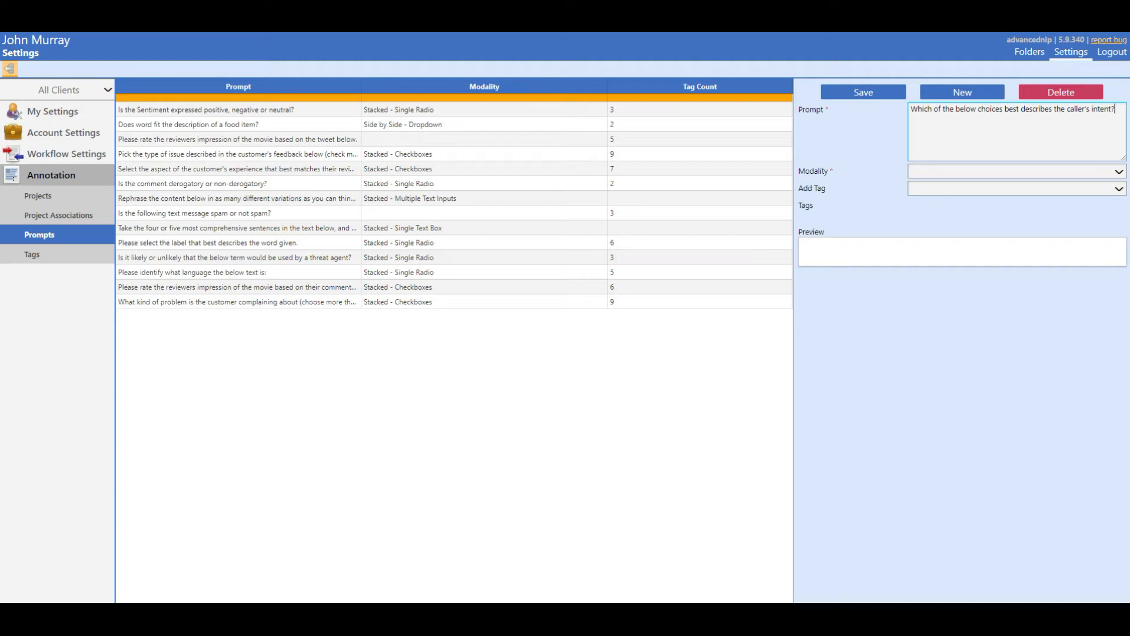
Add the tags Mechanical Issue, Place Order and Product Defect to the new caller-intent prompt
{"action": "left_click", "coordinate": [981, 188]}
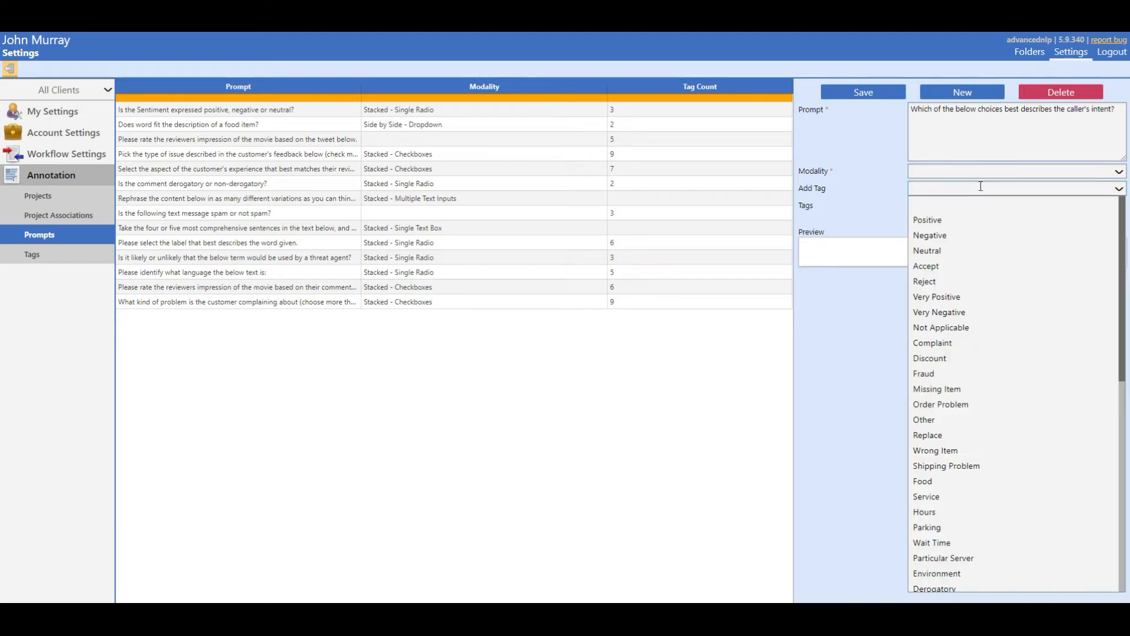
{"action": "type", "text": "Mech"}
{"action": "left_click", "coordinate": [969, 200]}
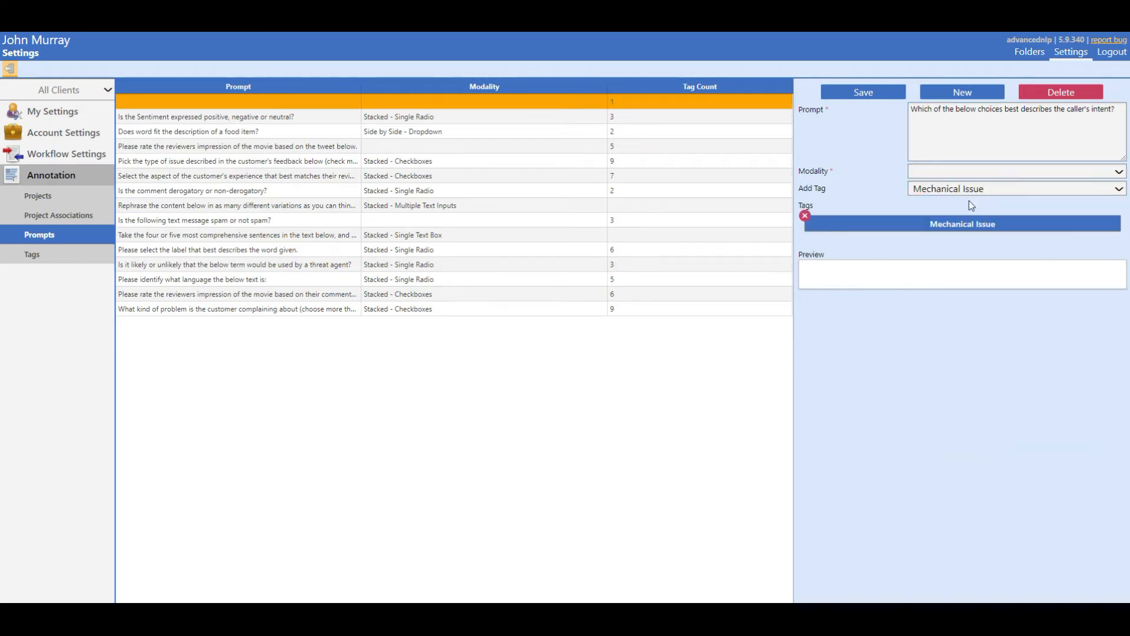
{"action": "left_click", "coordinate": [986, 187]}
{"action": "type", "text": "Place"}
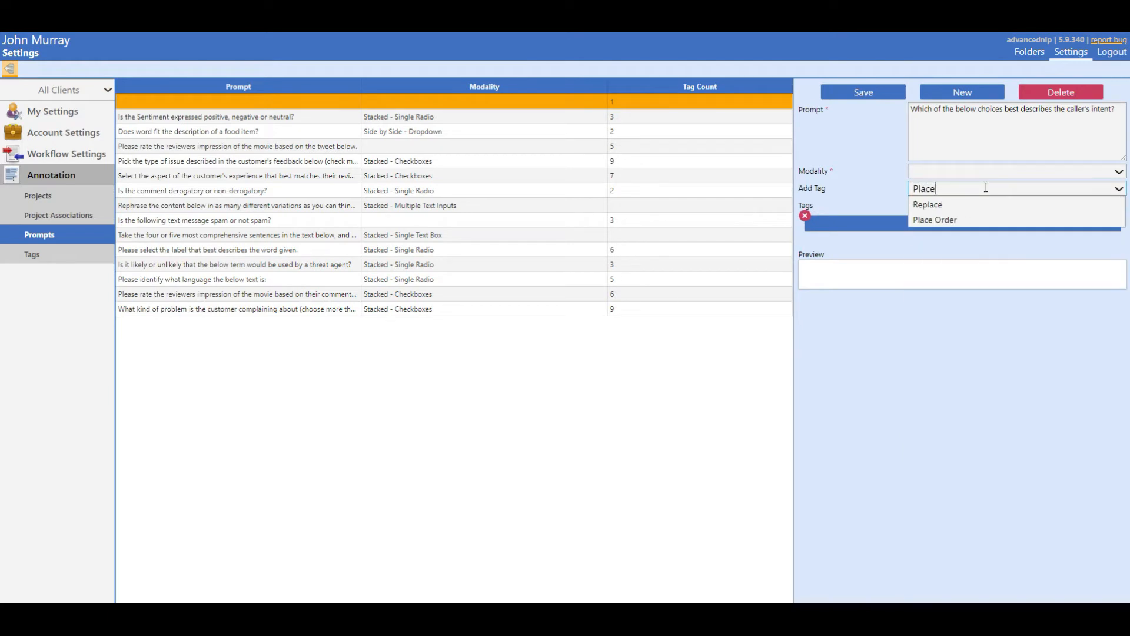
{"action": "left_click", "coordinate": [959, 221]}
{"action": "left_click", "coordinate": [972, 186]}
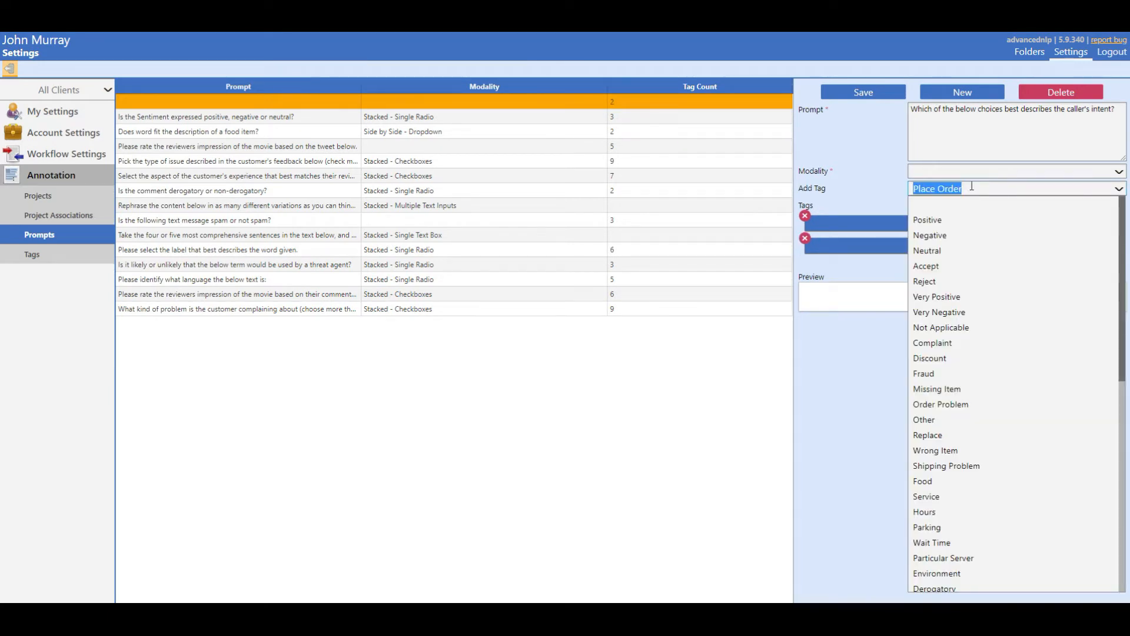
{"action": "type", "text": "Pro"}
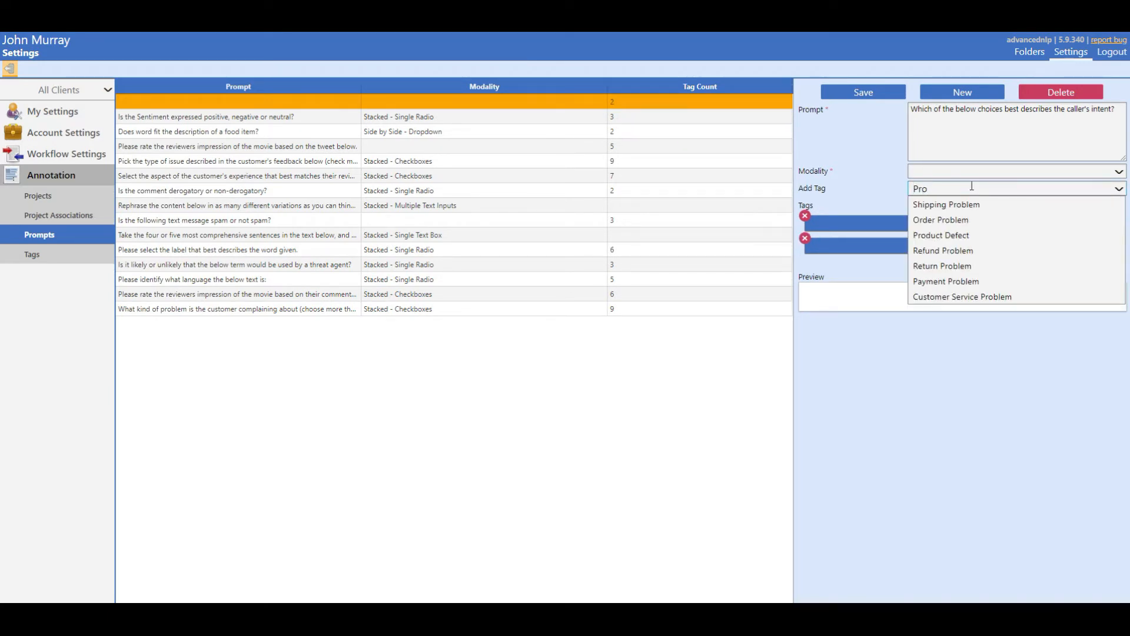
{"action": "left_click", "coordinate": [949, 235]}
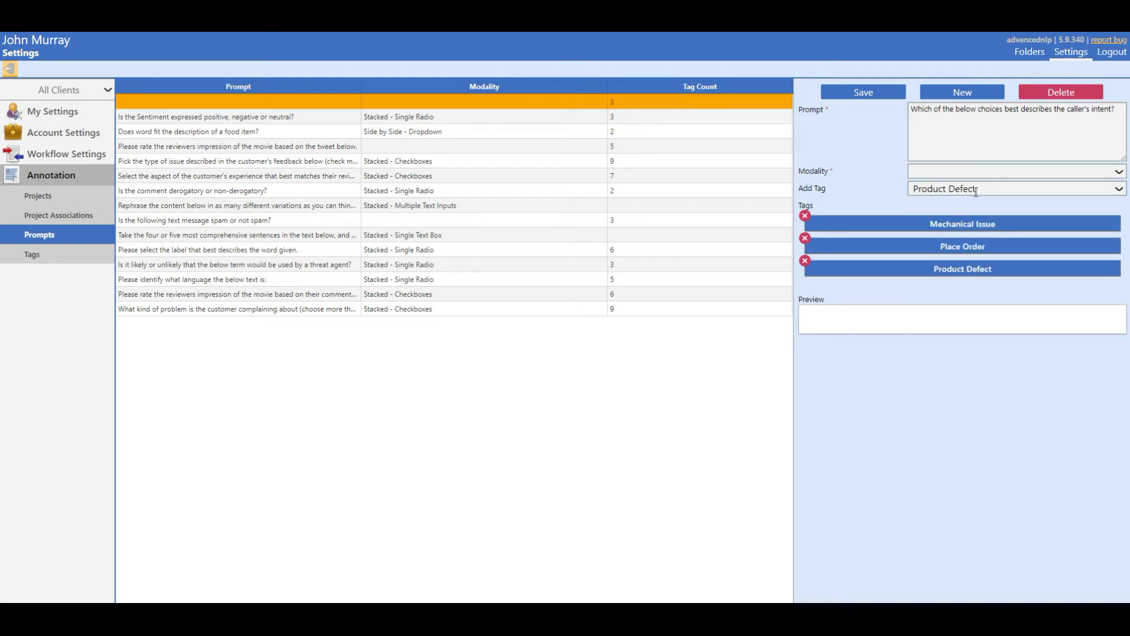
Add the tags Replace, Warranty Issue and Unable to Classify to the caller-intent prompt
{"action": "left_click", "coordinate": [975, 188]}
{"action": "type", "text": "Re"}
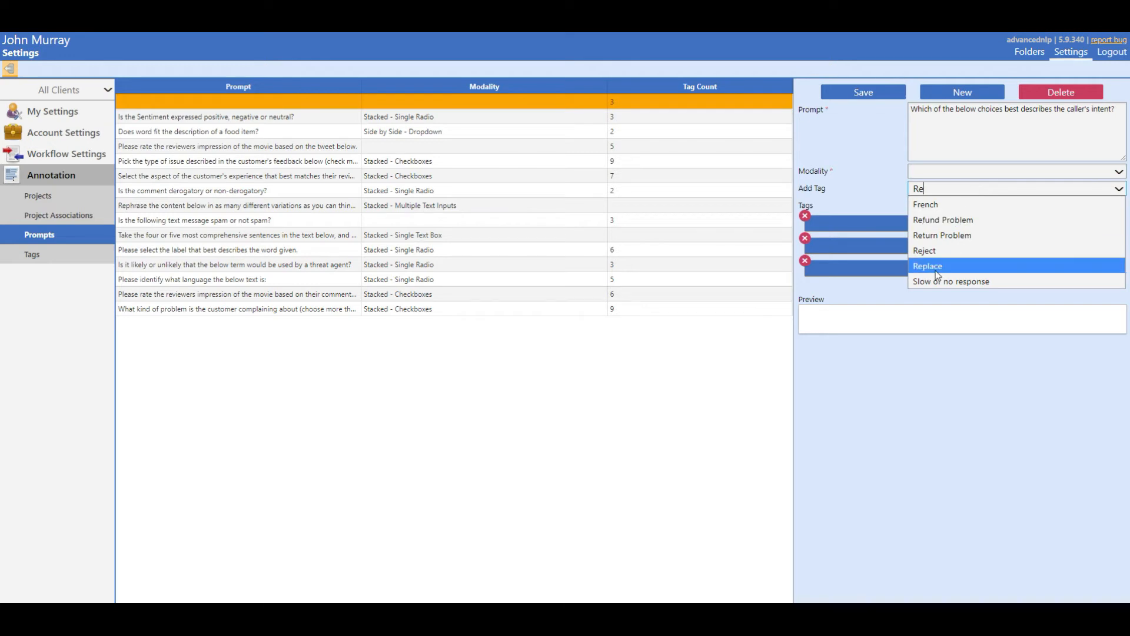
{"action": "left_click", "coordinate": [939, 265]}
{"action": "left_click", "coordinate": [960, 189]}
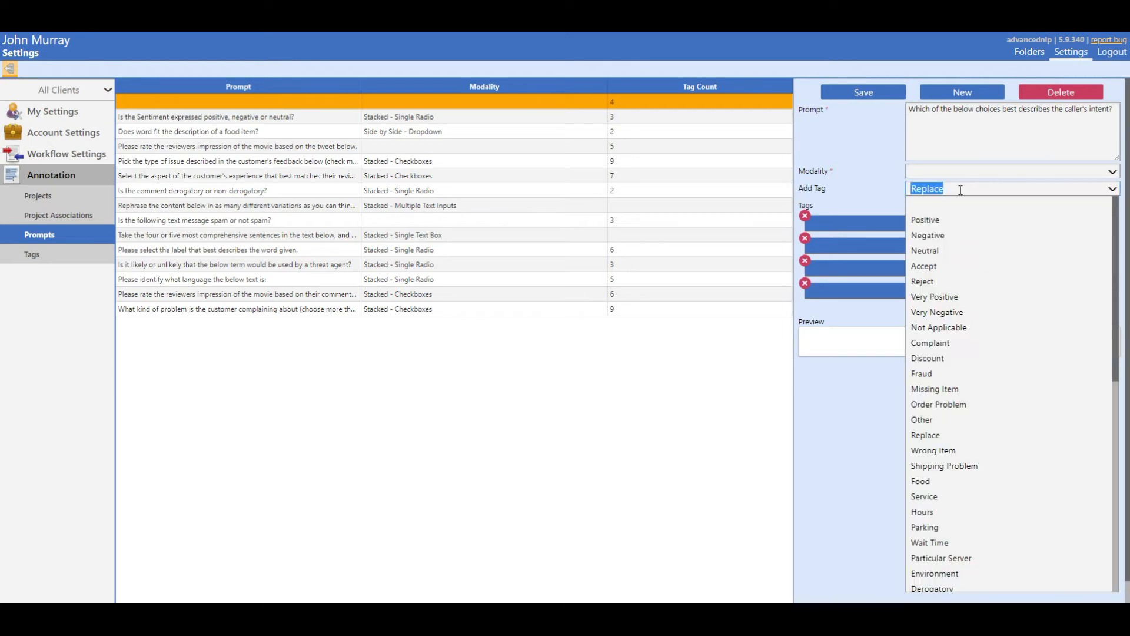
{"action": "type", "text": "Warr"}
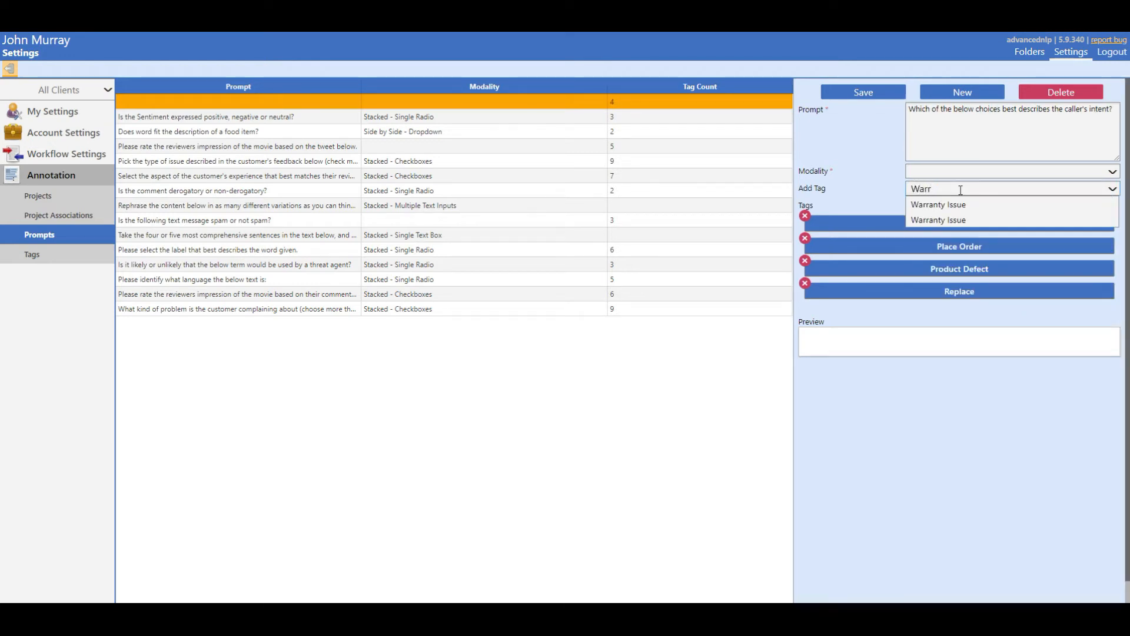
{"action": "left_click", "coordinate": [948, 204]}
{"action": "left_click", "coordinate": [966, 187]}
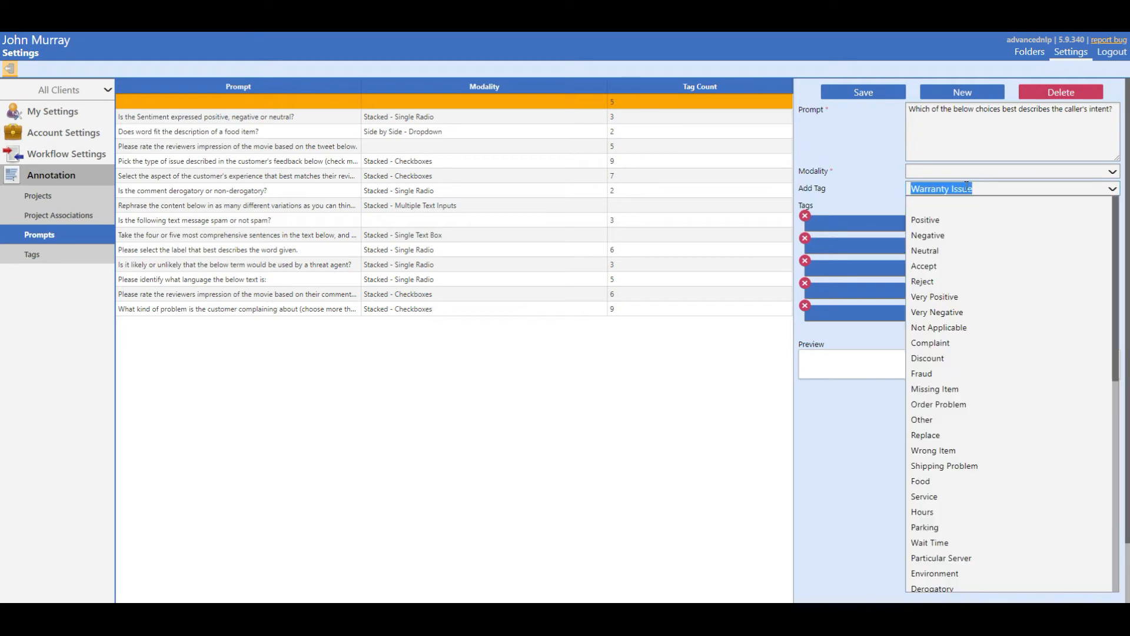
{"action": "type", "text": "Unab"}
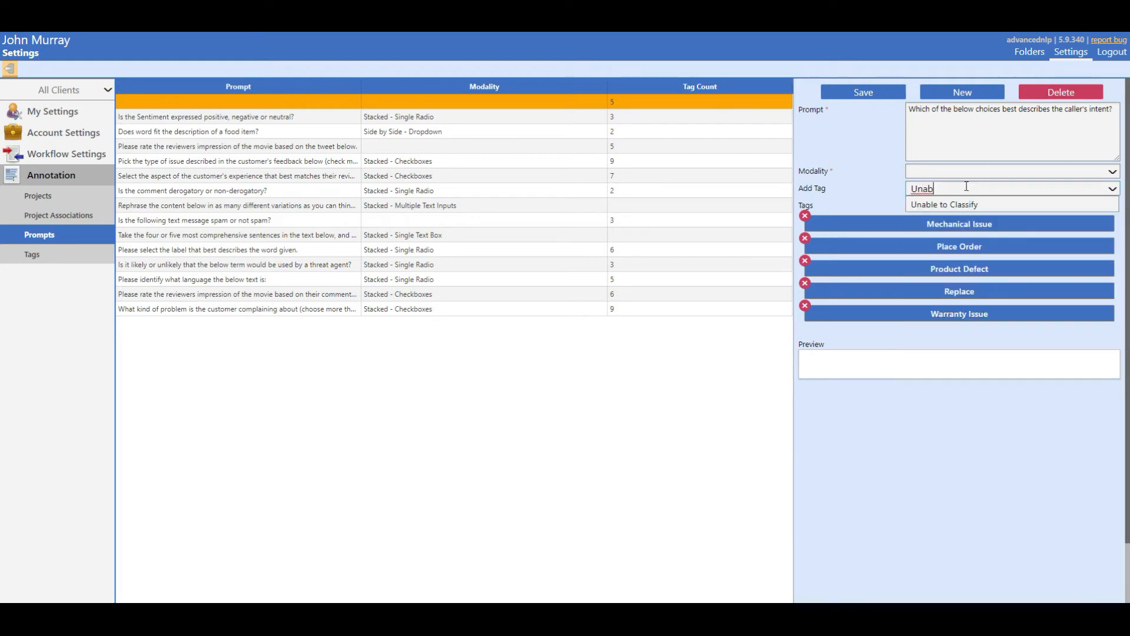
{"action": "left_click", "coordinate": [953, 206]}
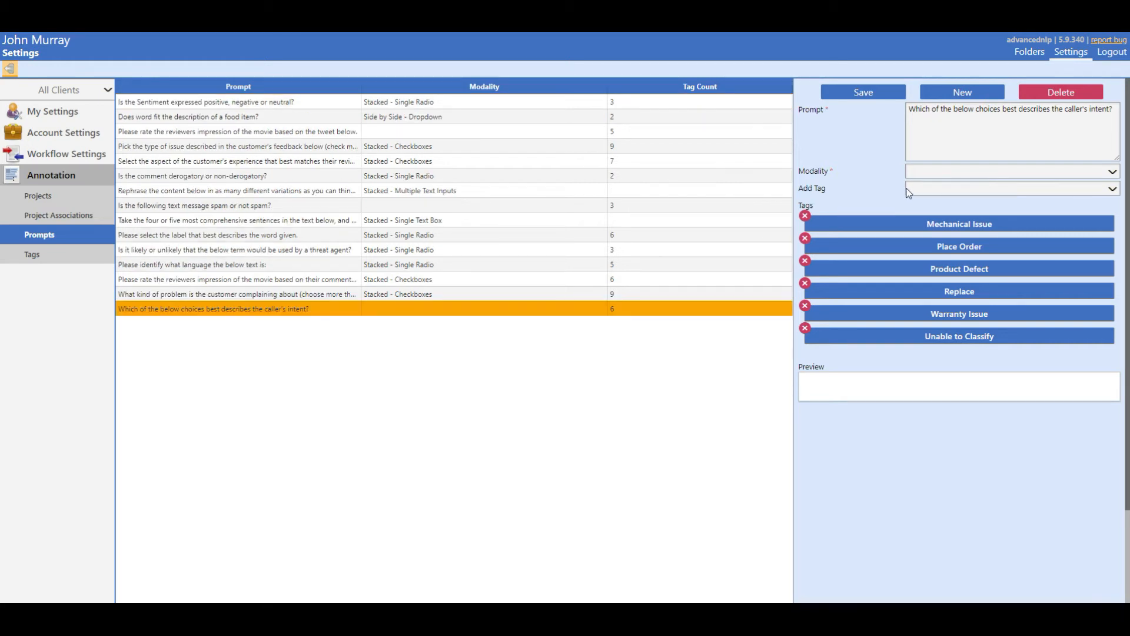
Set the prompt's modality to Stacked - Single Radio, try the choices in the preview, and save the prompt
{"action": "left_click", "coordinate": [946, 171]}
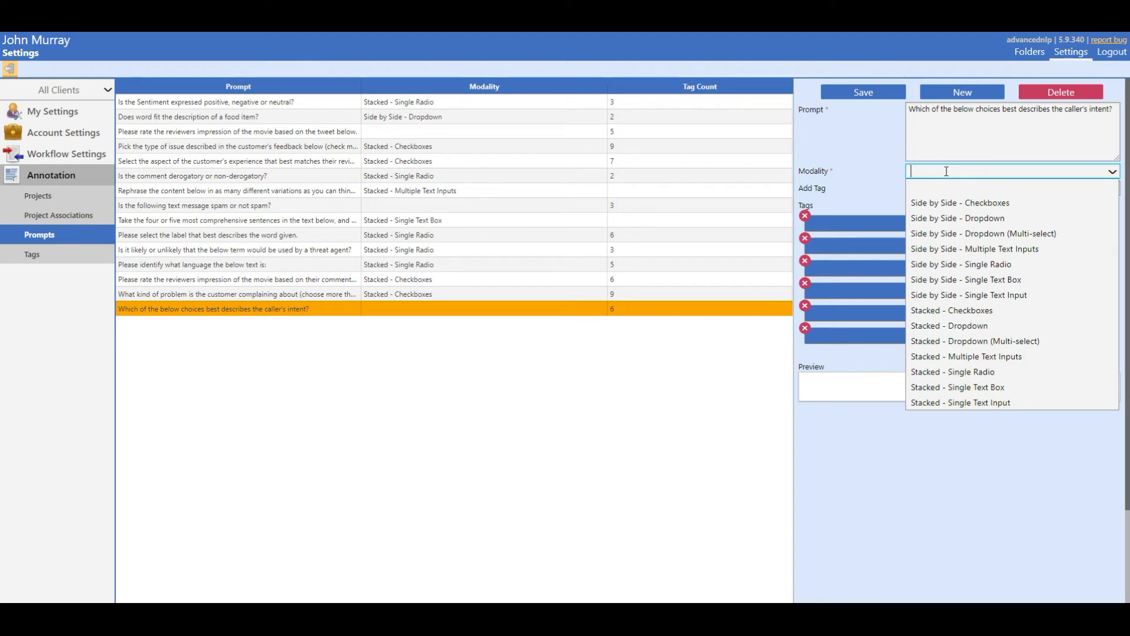
{"action": "left_click", "coordinate": [956, 377]}
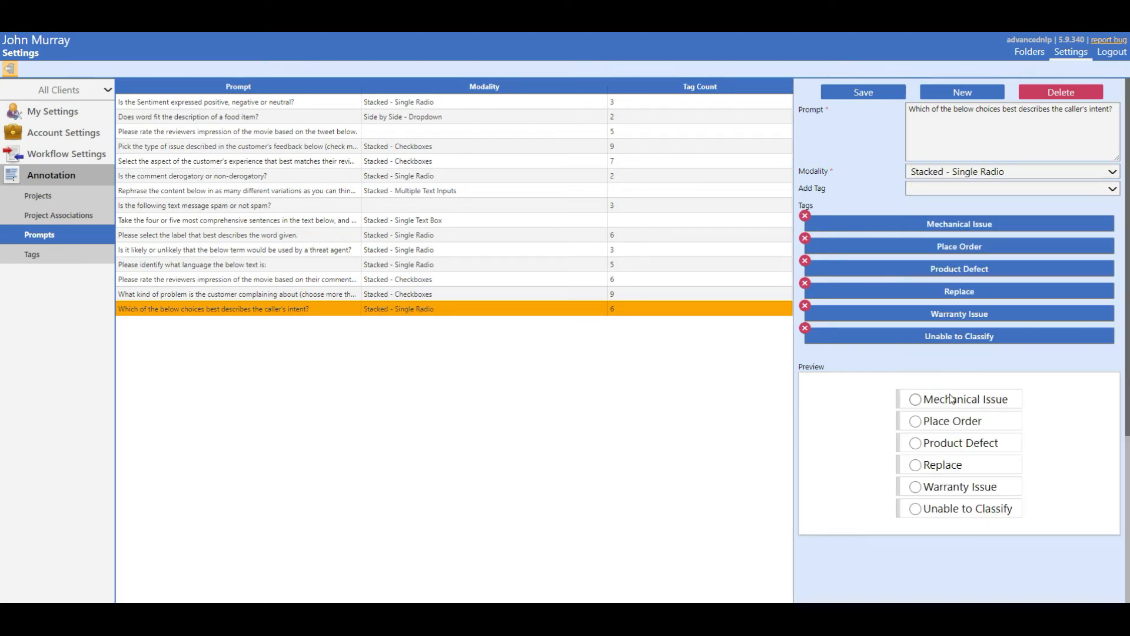
{"action": "left_click", "coordinate": [935, 406]}
{"action": "left_click", "coordinate": [936, 421]}
{"action": "left_click", "coordinate": [940, 447]}
{"action": "left_click", "coordinate": [958, 404]}
{"action": "left_click", "coordinate": [863, 91]}
Add the prompt "Which of the below choices best describes the caller's intent?" to the Mattressland Intent Study project and save it
{"action": "left_click", "coordinate": [52, 201]}
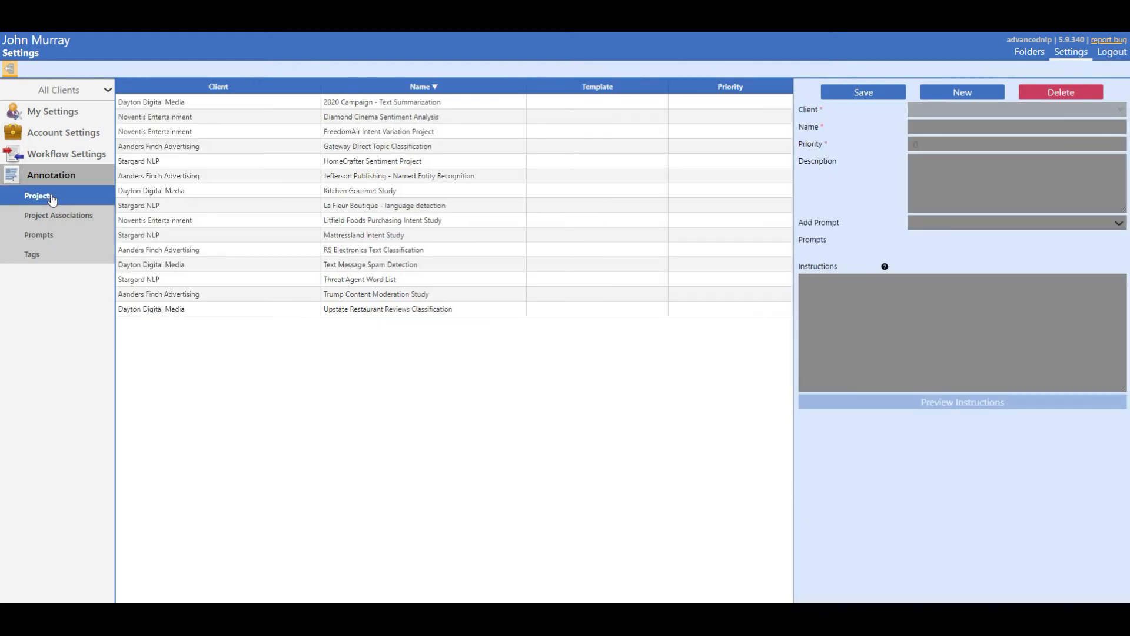
{"action": "left_click", "coordinate": [442, 239]}
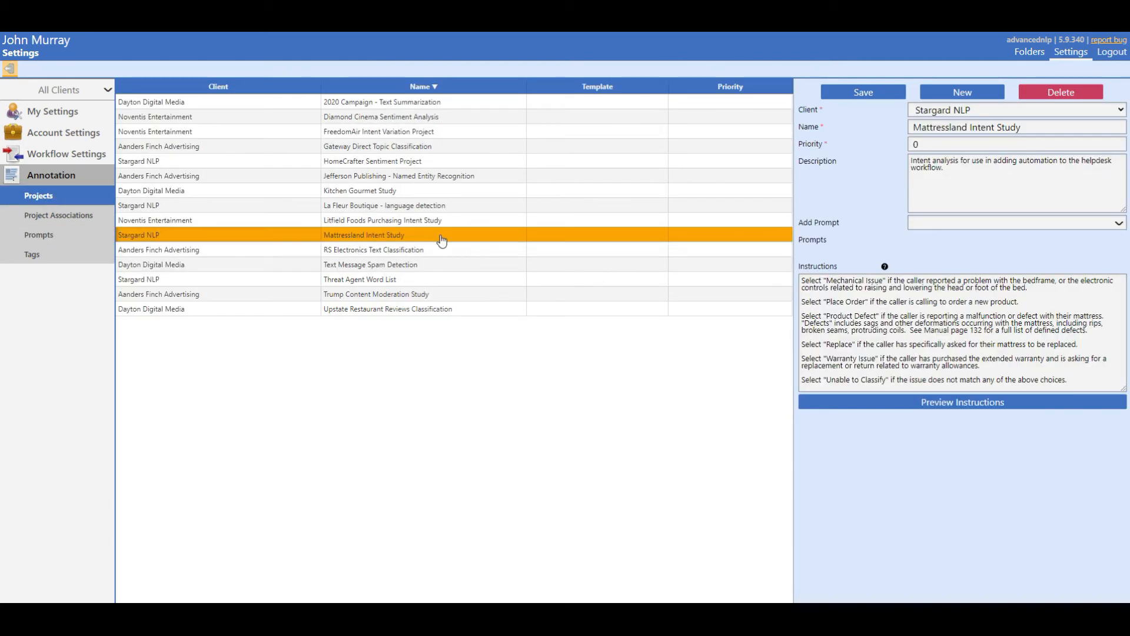
{"action": "left_click", "coordinate": [1060, 223]}
{"action": "scroll", "coordinate": [971, 573], "scroll_direction": "down", "scroll_amount": 1}
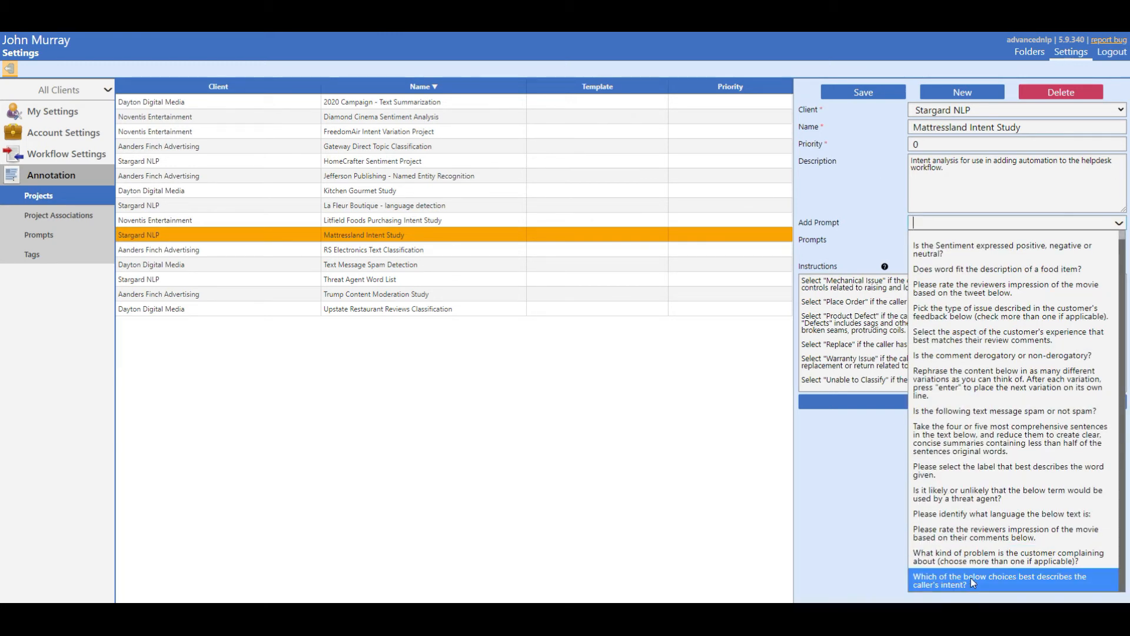
{"action": "left_click", "coordinate": [972, 578]}
{"action": "left_click", "coordinate": [874, 96]}
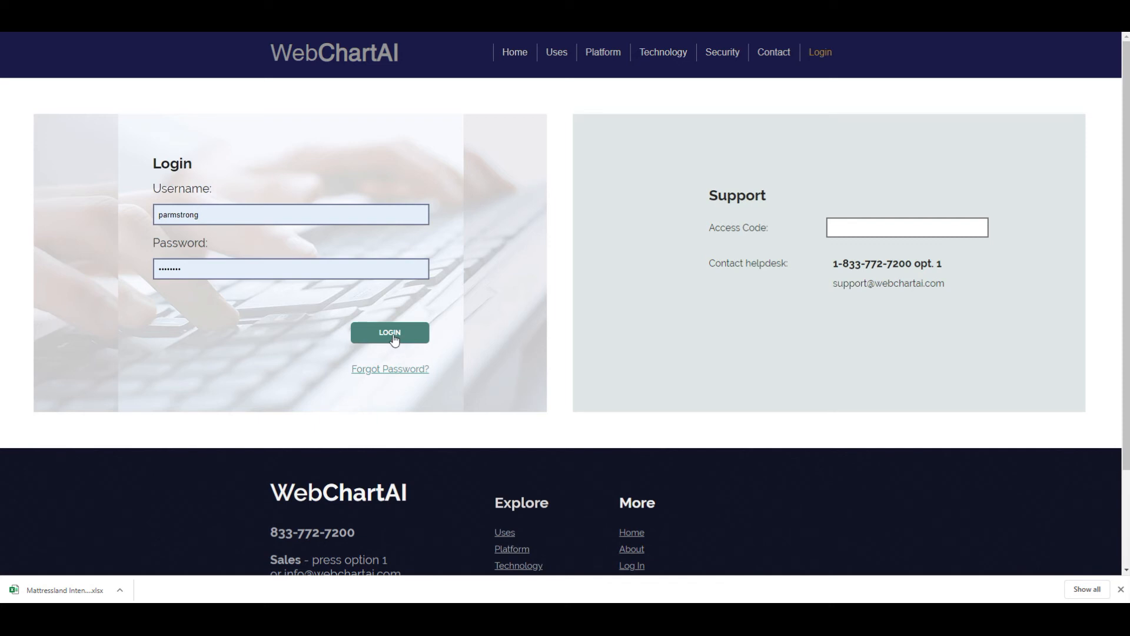
Log in to WebChartAI with the prefilled annotator account, and view the expanded project instructions before closing them
{"action": "left_click", "coordinate": [394, 341]}
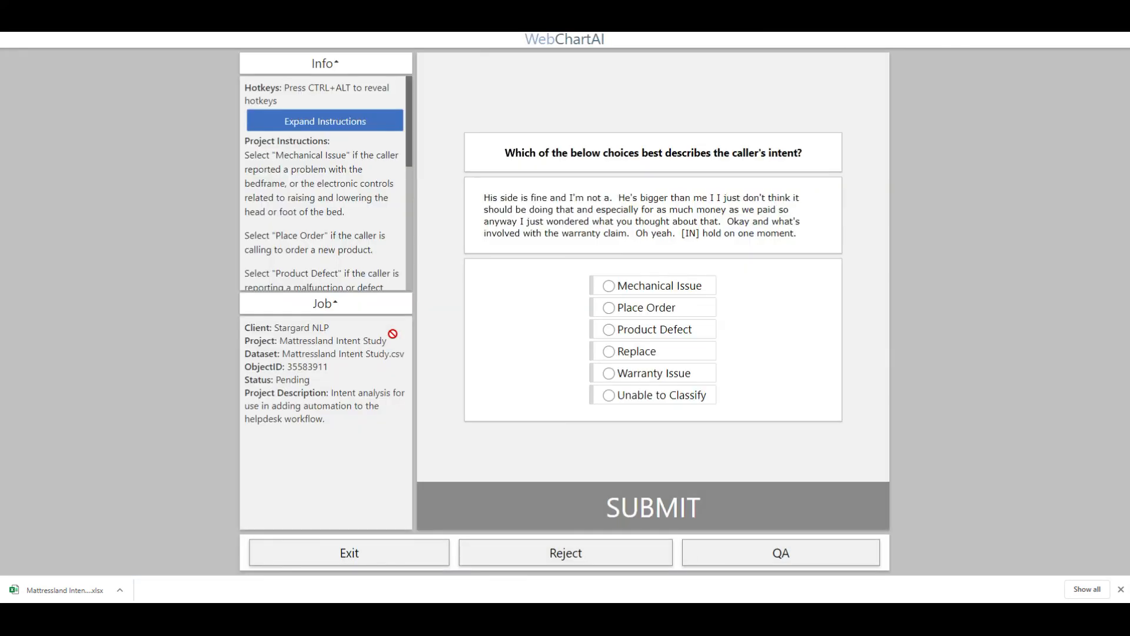
{"action": "mouse_move", "coordinate": [409, 122]}
{"action": "left_mouse_down"}
{"action": "mouse_move", "coordinate": [406, 190]}
{"action": "mouse_move", "coordinate": [428, 130]}
{"action": "left_mouse_up"}
{"action": "left_click", "coordinate": [331, 115]}
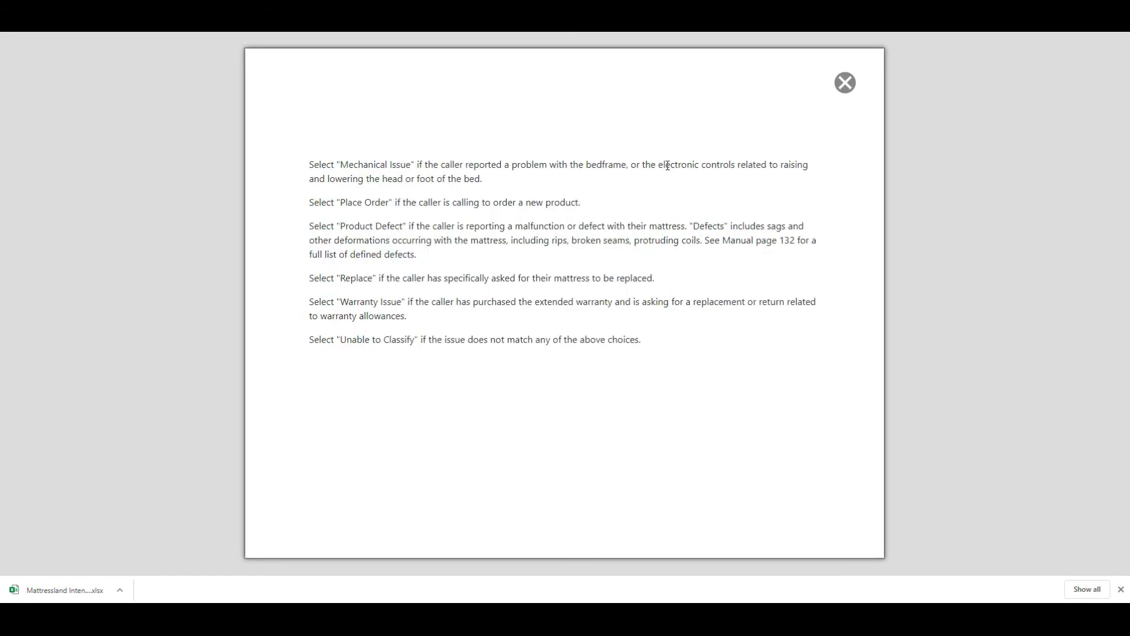
{"action": "left_click", "coordinate": [845, 83]}
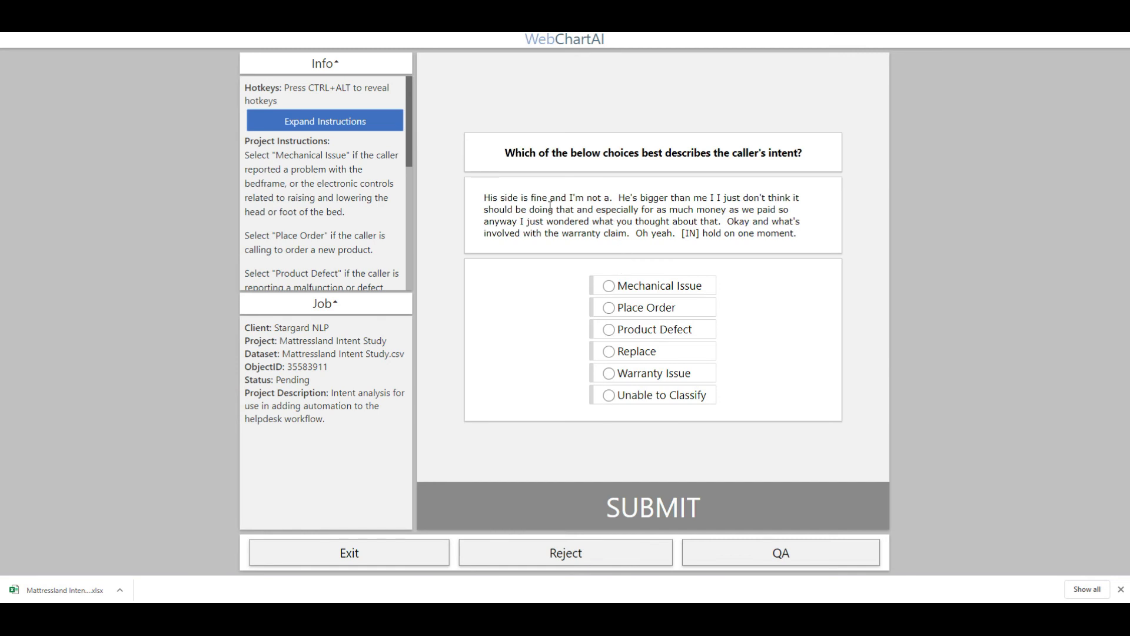
Classify the first call excerpt, about the warranty claim, as Warranty Issue and submit it
{"action": "left_click_drag", "start_coordinate": [528, 197], "coordinate": [791, 232]}
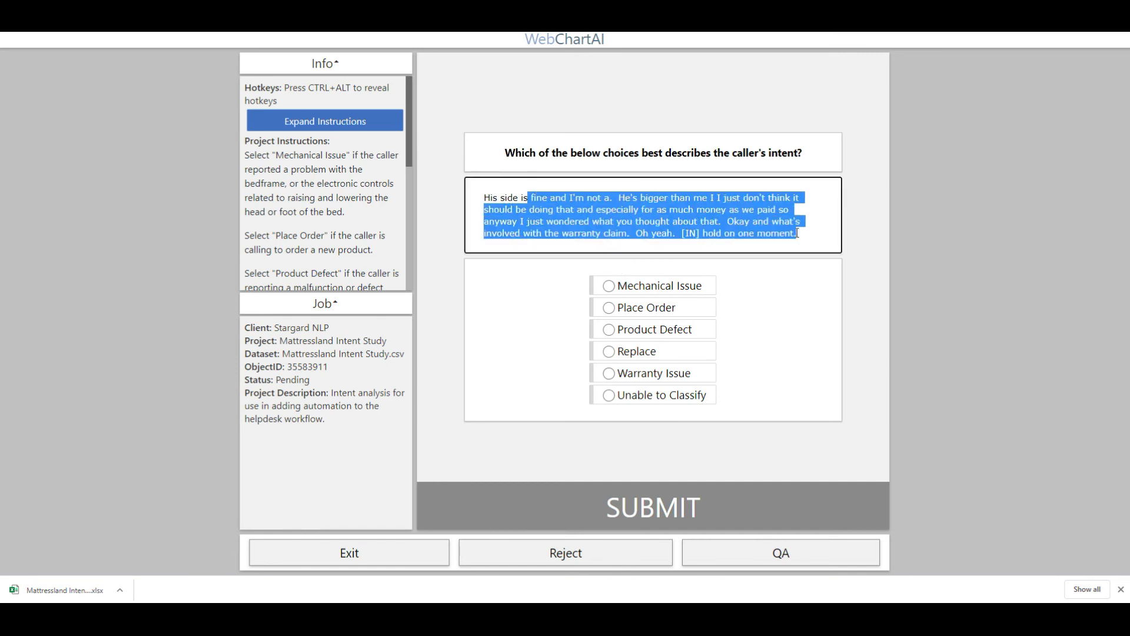
{"action": "left_click", "coordinate": [797, 233]}
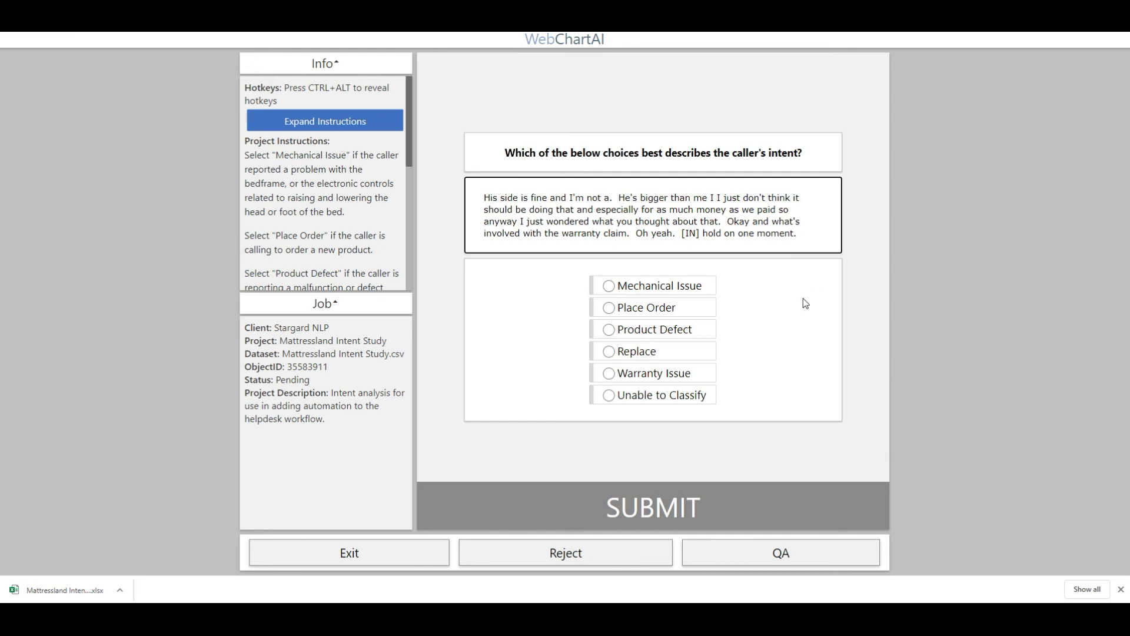
{"action": "left_click", "coordinate": [608, 373]}
{"action": "left_click", "coordinate": [598, 508]}
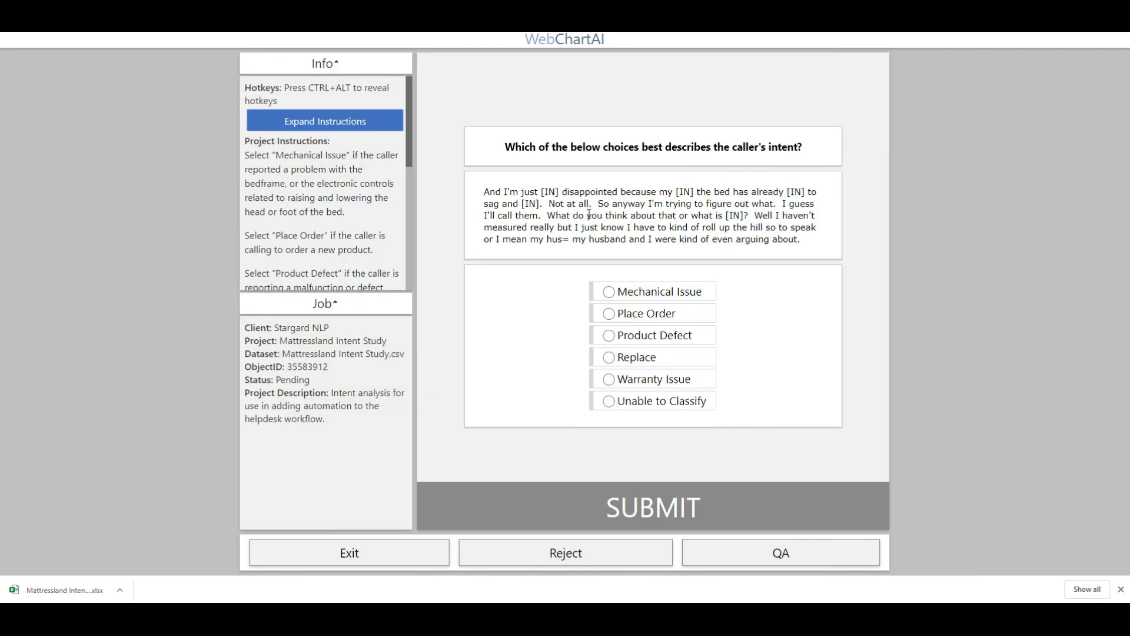
Submit the sagging-bed excerpt as Product Defect and the following inventory excerpt as Unable to Classify
{"action": "left_click", "coordinate": [609, 335]}
{"action": "left_click", "coordinate": [630, 501]}
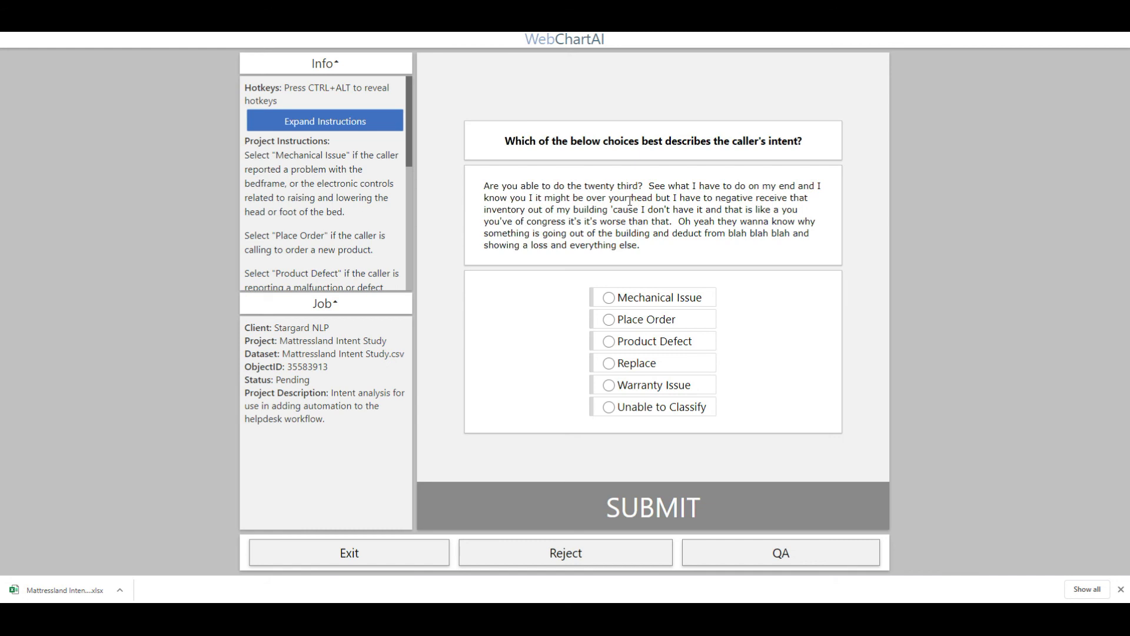
{"action": "left_click", "coordinate": [608, 412]}
{"action": "left_click", "coordinate": [611, 507]}
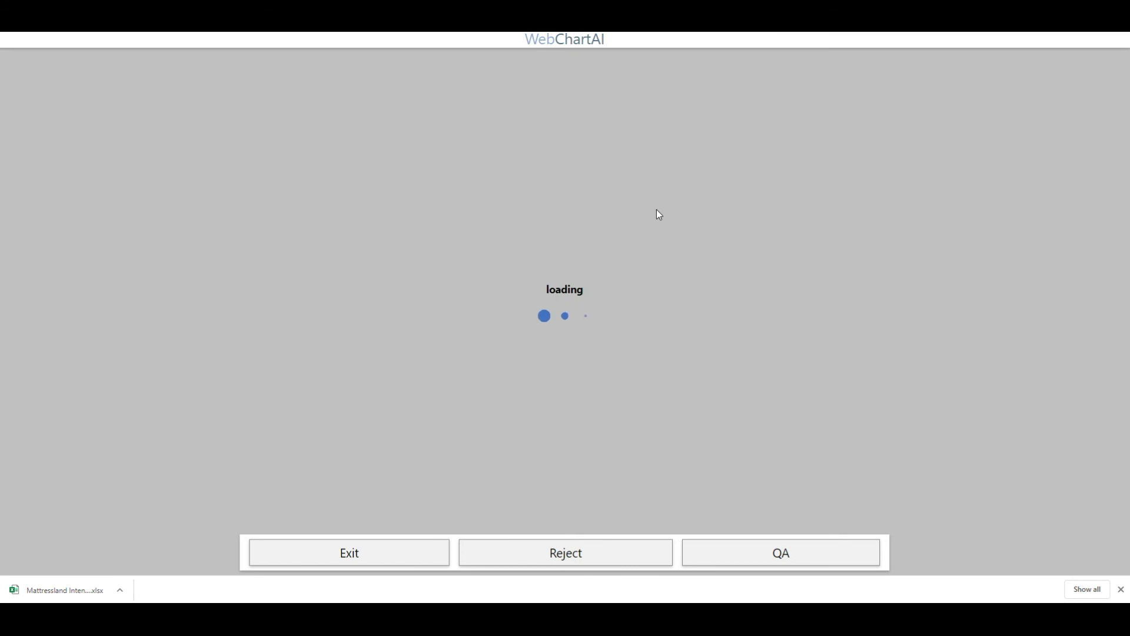